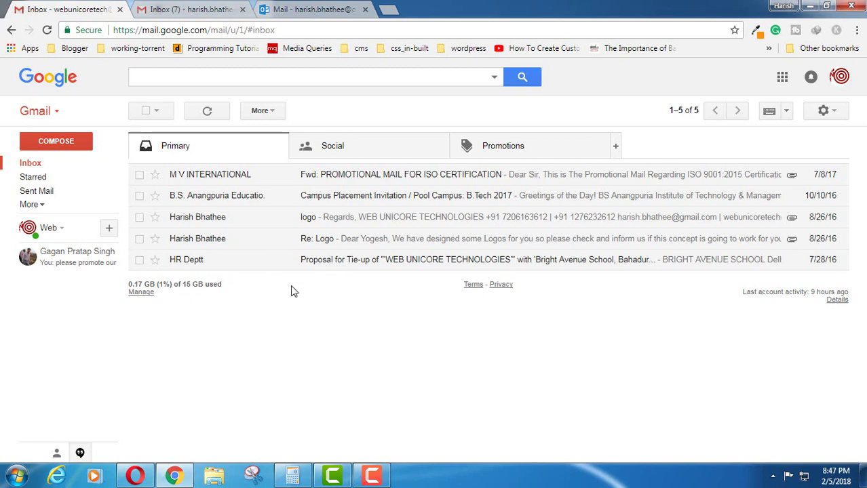
Open the sending account's Forwarding and POP/IMAP settings.
{"action": "left_click", "coordinate": [190, 8]}
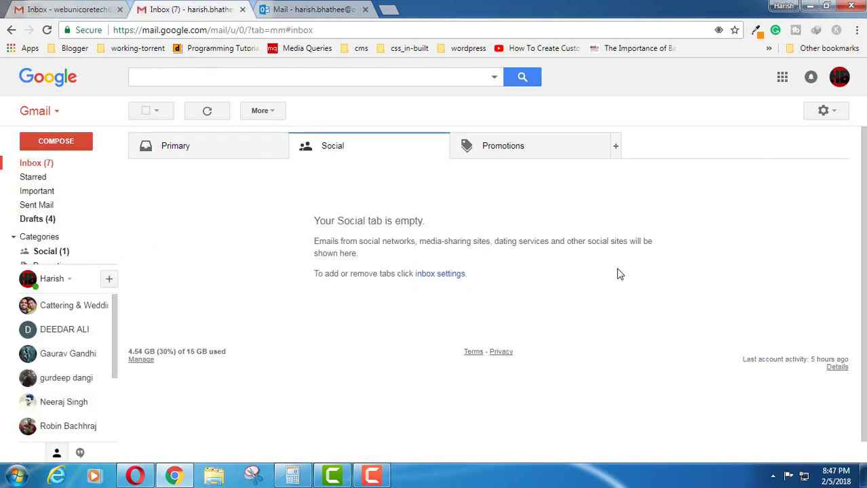
{"action": "key", "text": "ctrl+shift+Tab"}
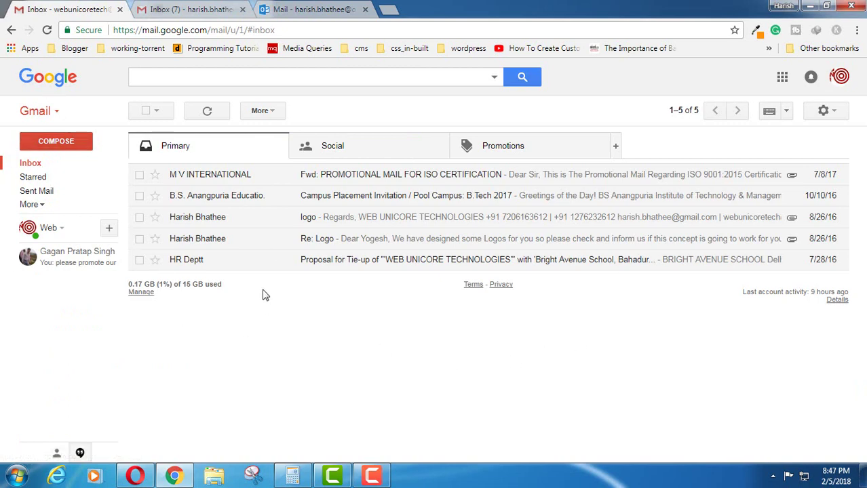
{"action": "left_click", "coordinate": [166, 6]}
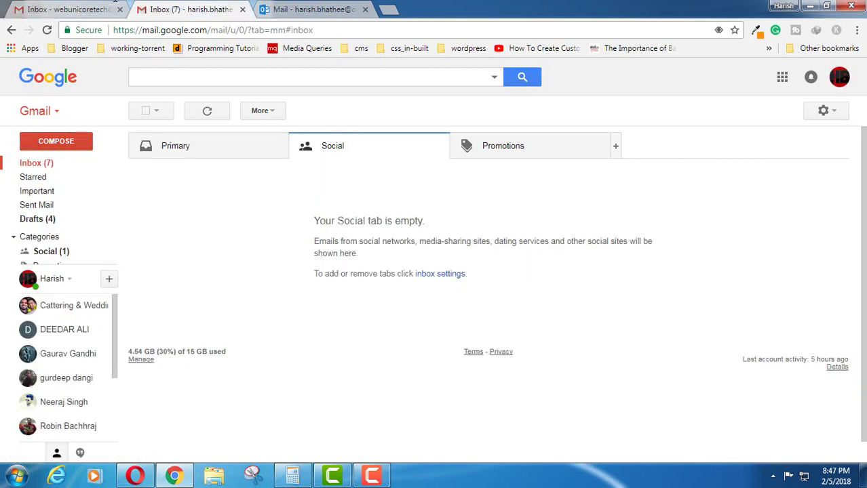
{"action": "left_click", "coordinate": [92, 7]}
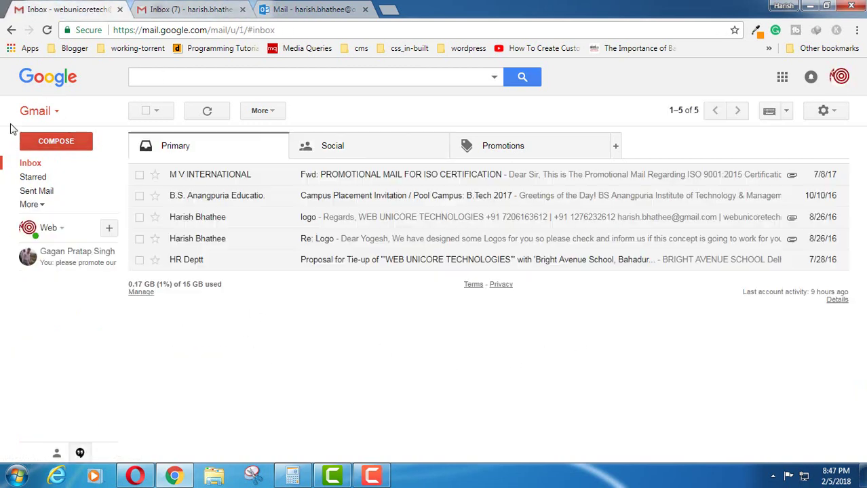
{"action": "left_click", "coordinate": [832, 112]}
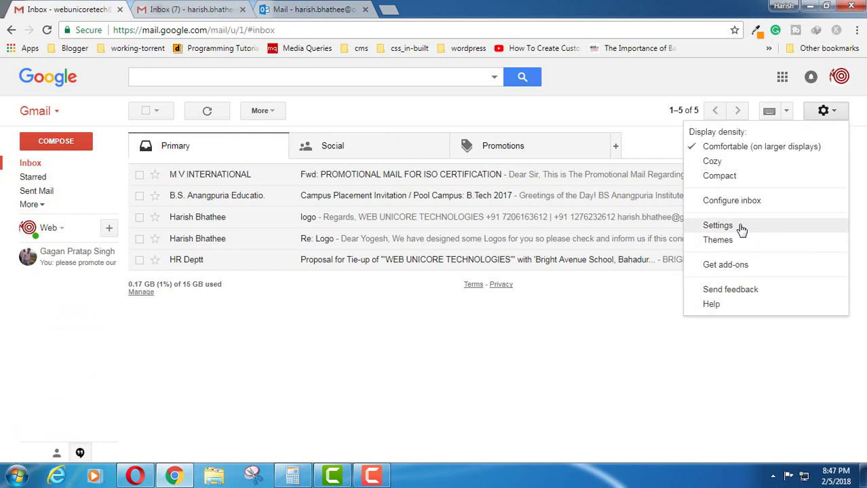
{"action": "left_click", "coordinate": [718, 226]}
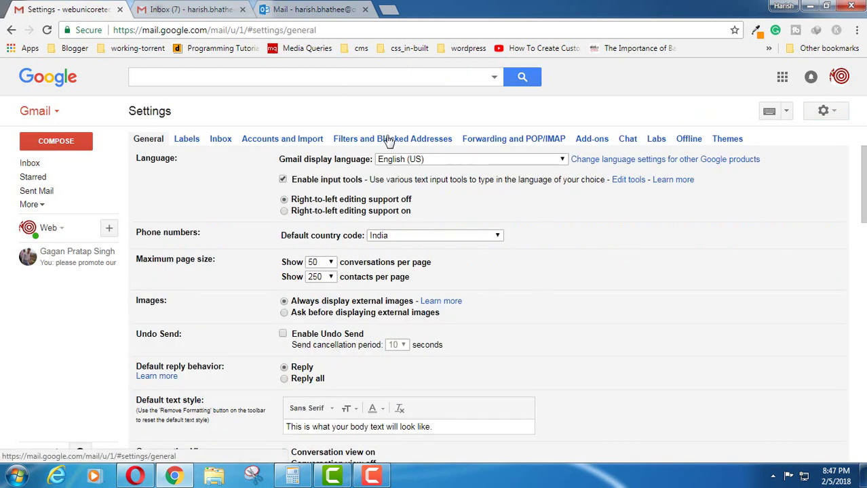
{"action": "left_click", "coordinate": [504, 144]}
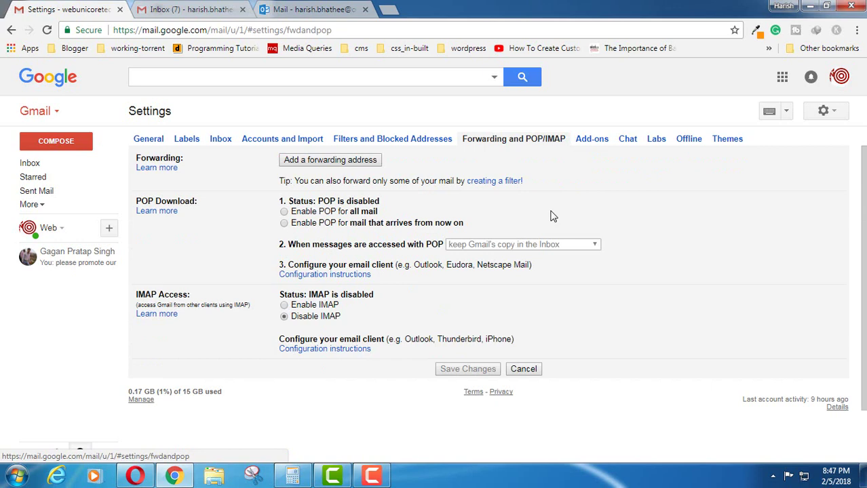
Add the receiving Gmail account as a forwarding address and proceed to send its confirmation code.
{"action": "left_click", "coordinate": [324, 161]}
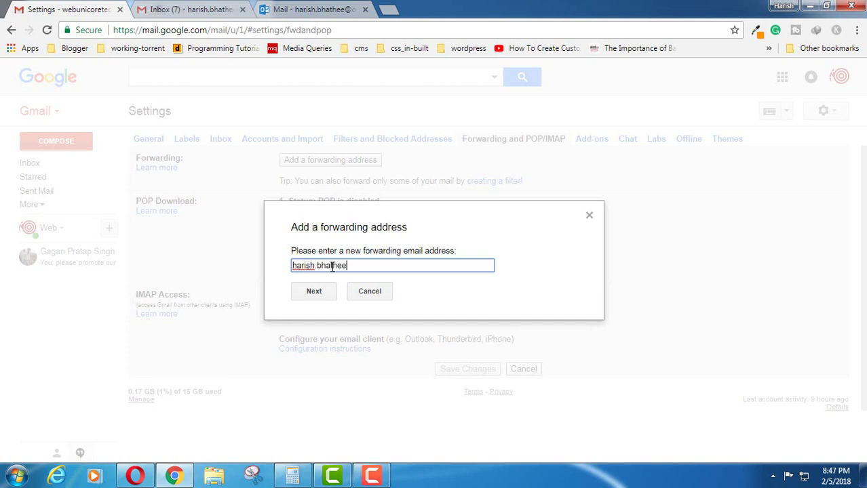
{"action": "type", "text": "@gmail.com"}
{"action": "left_click", "coordinate": [434, 299]}
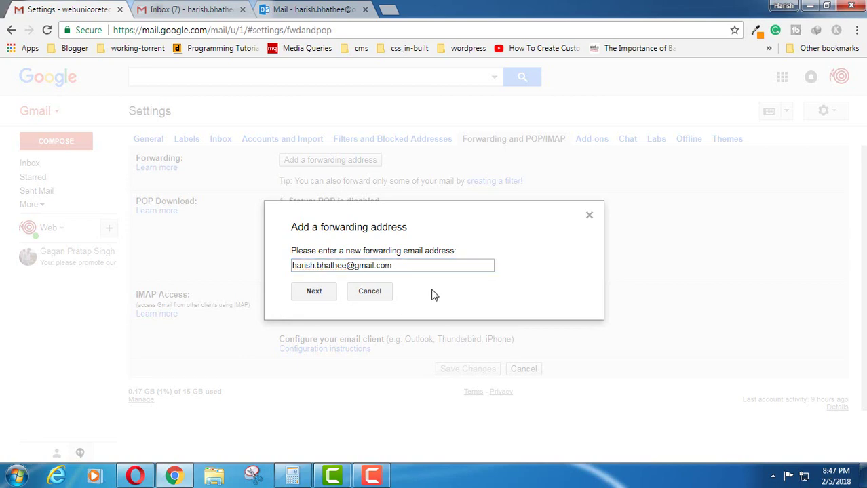
{"action": "left_click", "coordinate": [312, 293]}
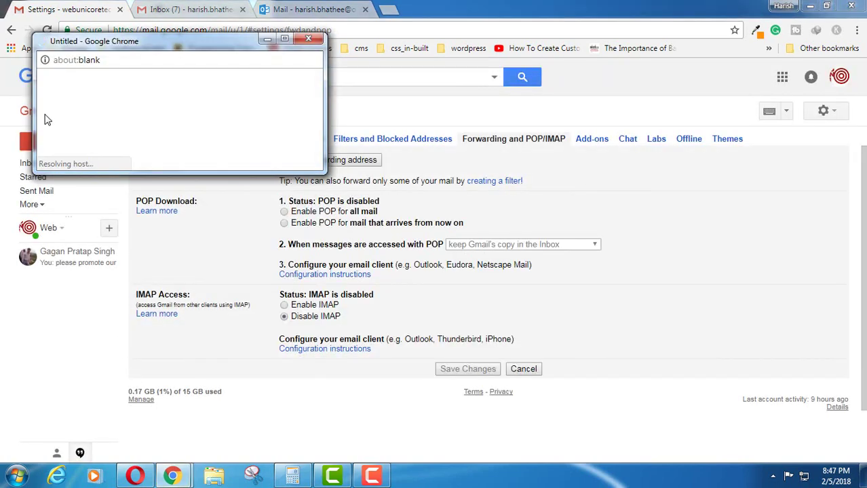
{"action": "left_click_drag", "start_coordinate": [85, 51], "coordinate": [283, 120]}
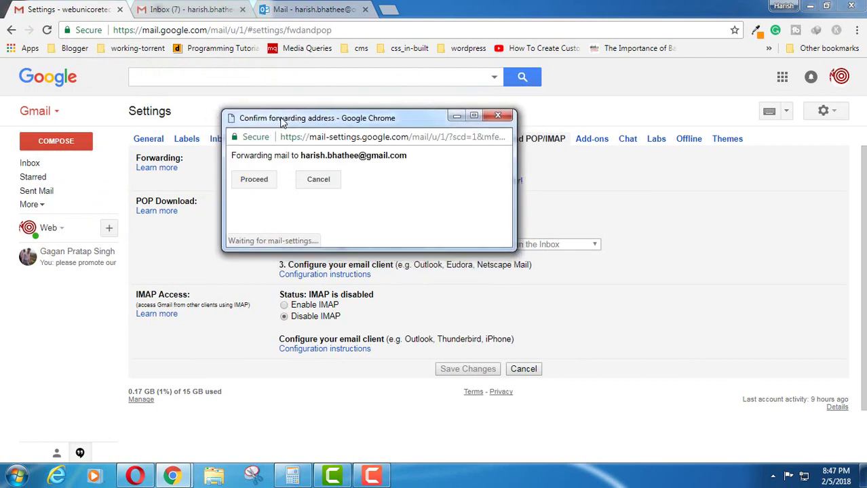
{"action": "left_click", "coordinate": [257, 181]}
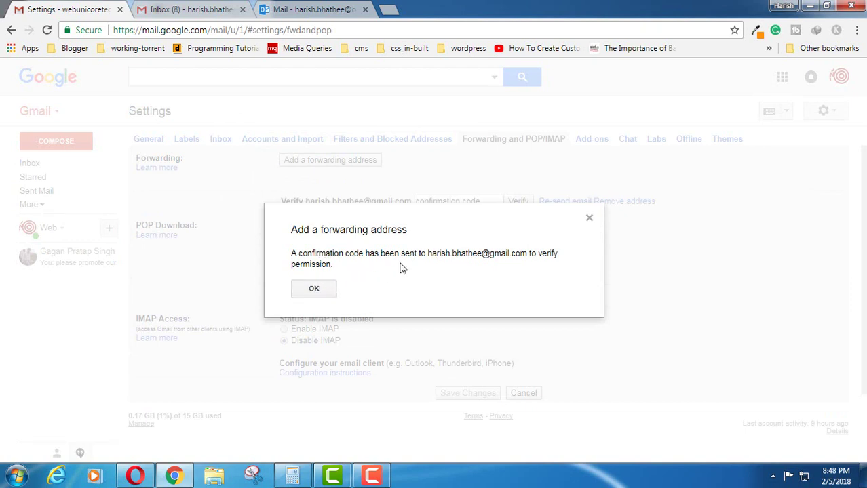
In the receiving inbox, open the Gmail Forwarding Confirmation email and copy its confirmation code.
{"action": "left_click", "coordinate": [314, 289]}
{"action": "left_click", "coordinate": [190, 10]}
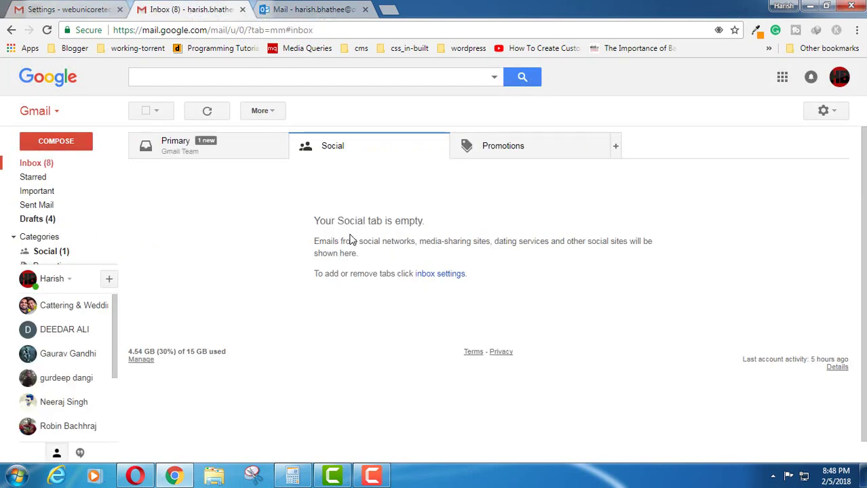
{"action": "left_click", "coordinate": [195, 149]}
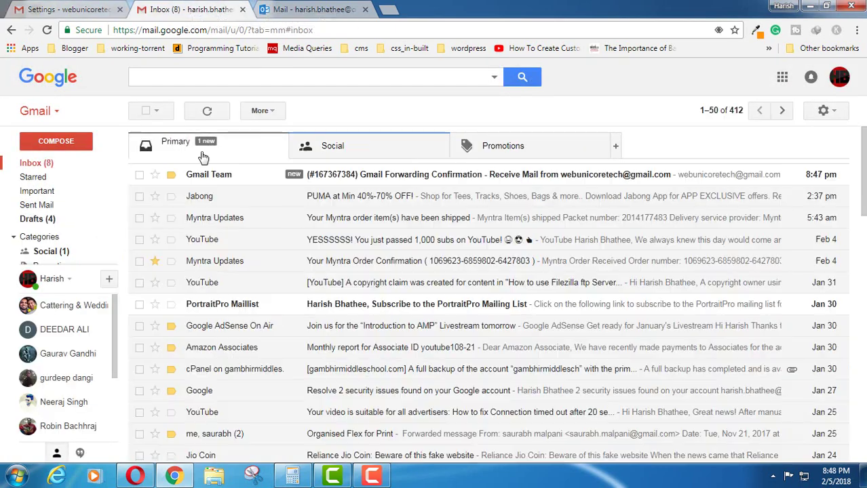
{"action": "left_click", "coordinate": [368, 180]}
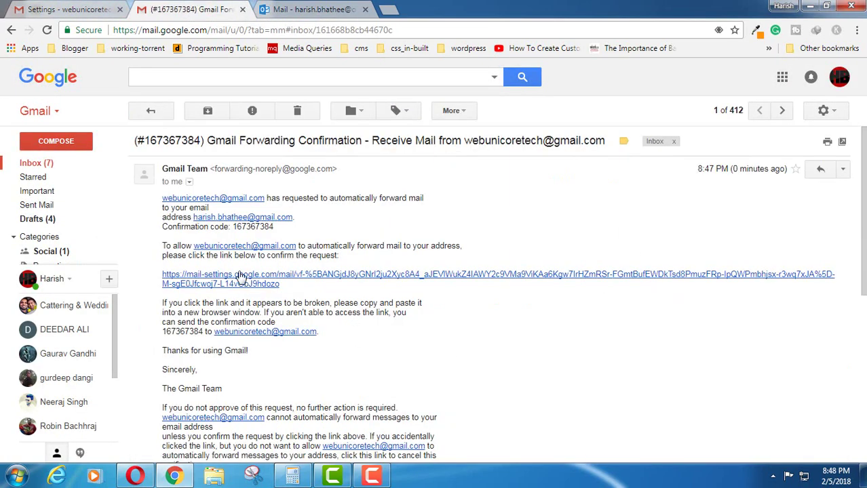
{"action": "left_click", "coordinate": [24, 163]}
{"action": "left_click", "coordinate": [317, 176]}
{"action": "double_click", "coordinate": [257, 227]}
{"action": "key", "text": "ctrl+c"}
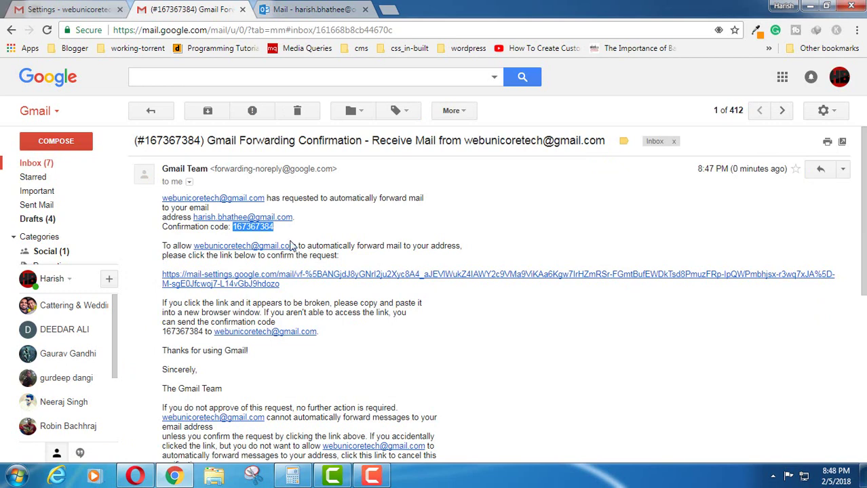
Paste the code on the confirmation link's page, verify it, and confirm forwarding permission.
{"action": "left_click", "coordinate": [253, 279]}
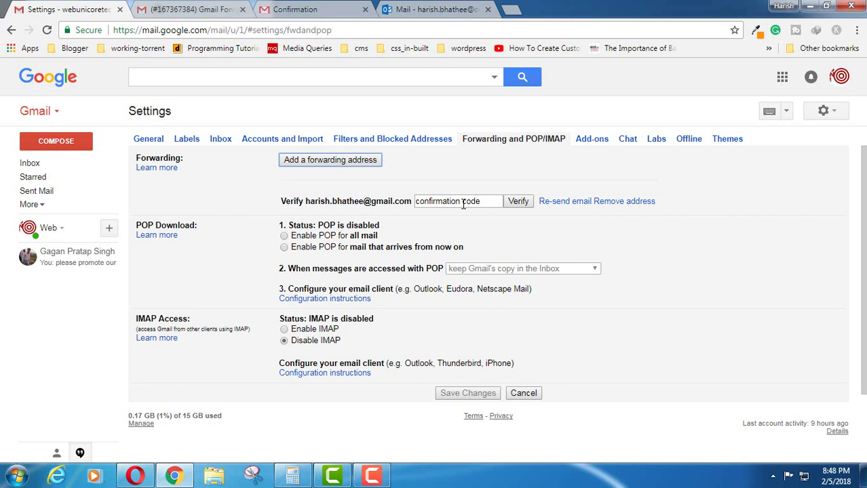
{"action": "left_click", "coordinate": [486, 199]}
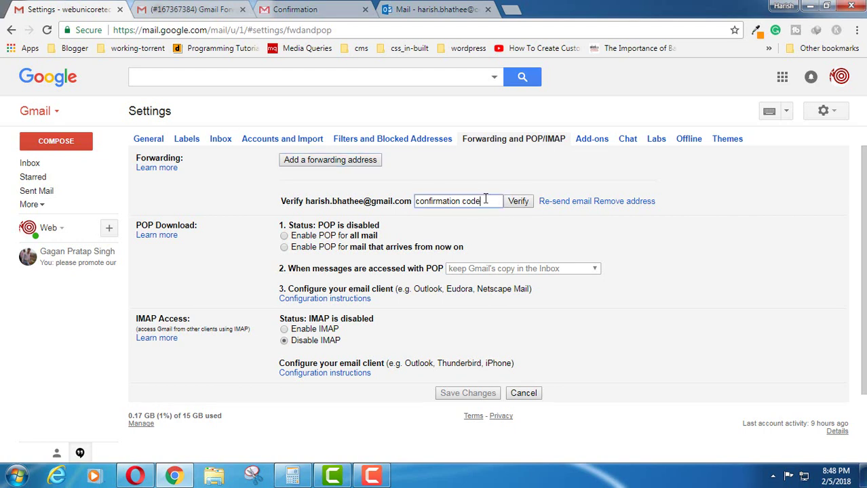
{"action": "key", "text": "ctrl+v"}
{"action": "left_click", "coordinate": [518, 202]}
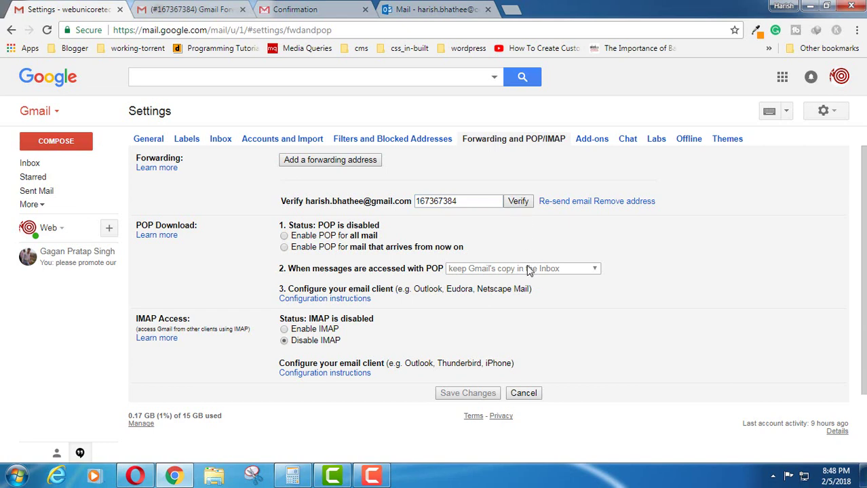
{"action": "left_click", "coordinate": [204, 9]}
{"action": "key", "text": "ctrl+Tab"}
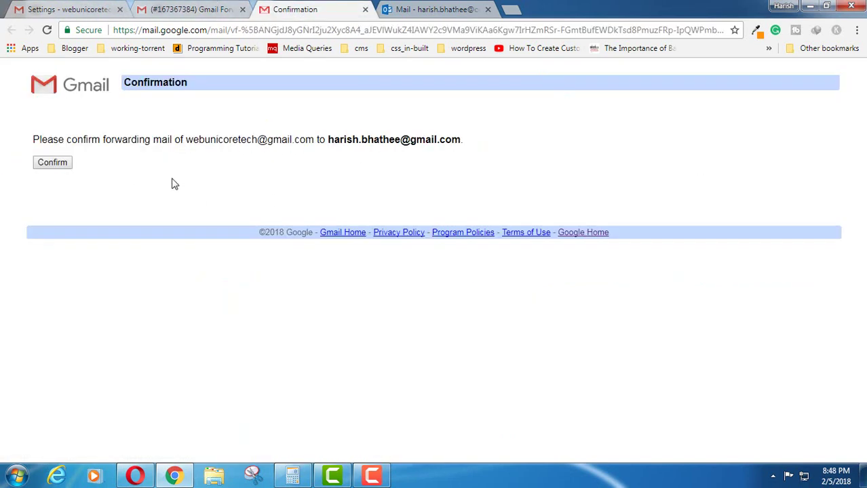
{"action": "left_click", "coordinate": [54, 163]}
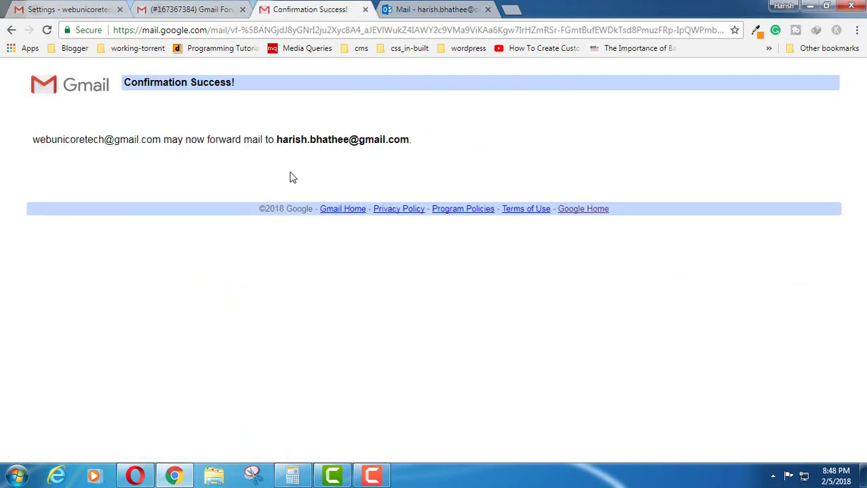
Turn on forwarding of incoming mail to the verified address with 'delete Gmail's copy' chosen.
{"action": "left_click", "coordinate": [365, 10]}
{"action": "left_click", "coordinate": [78, 9]}
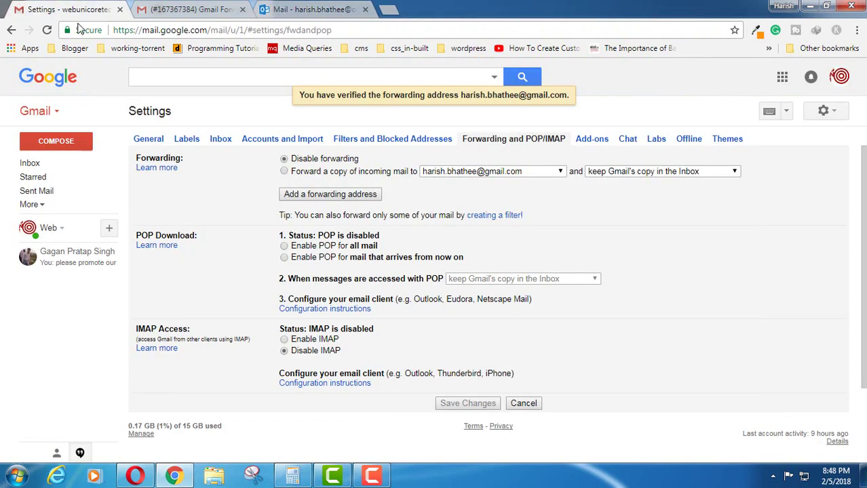
{"action": "left_click", "coordinate": [285, 172]}
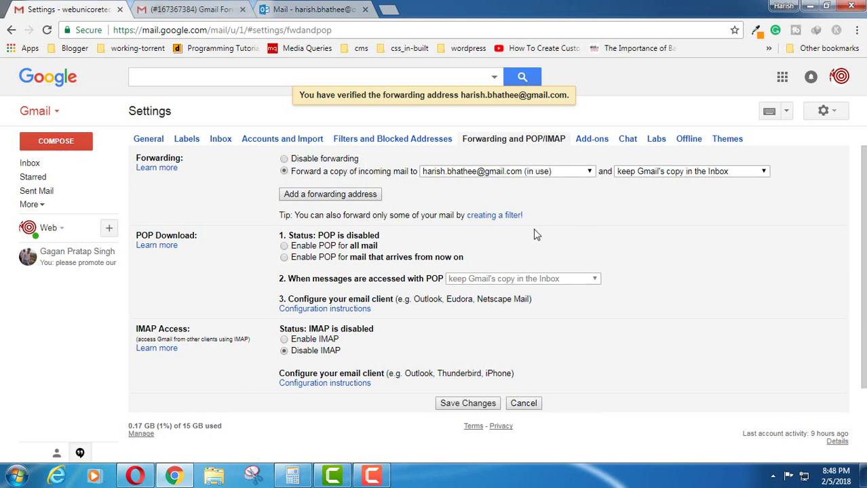
{"action": "left_click", "coordinate": [691, 174]}
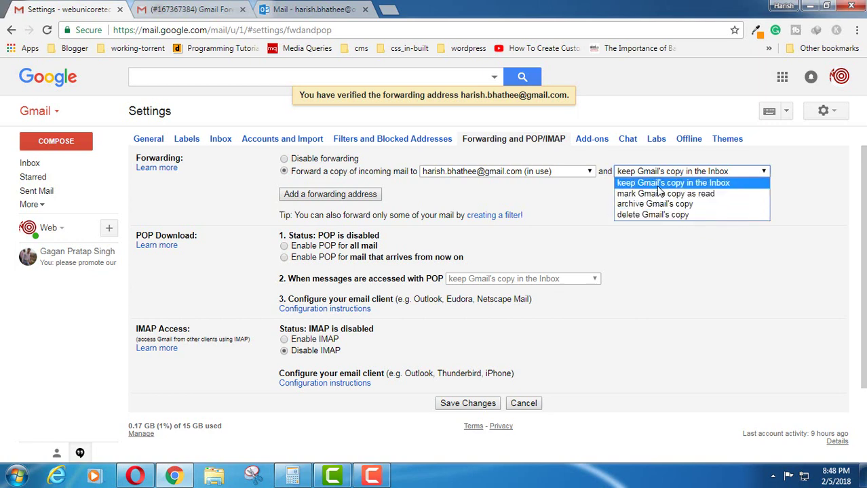
{"action": "left_click", "coordinate": [642, 248]}
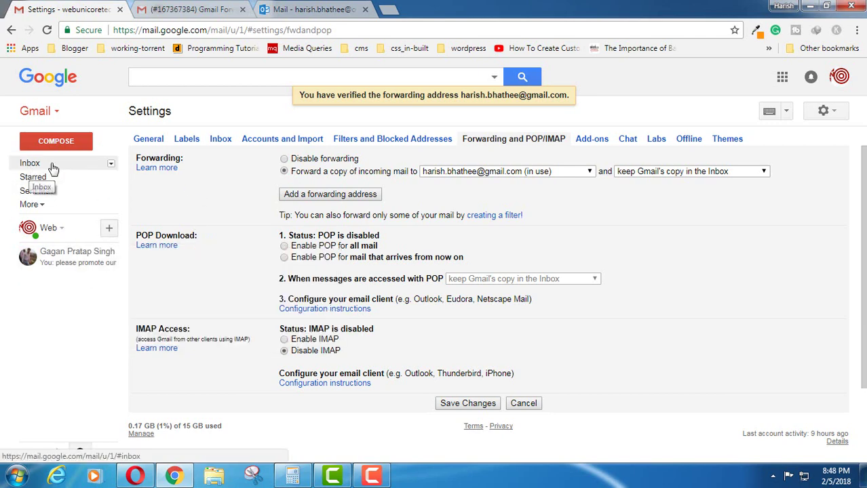
{"action": "left_click", "coordinate": [699, 171]}
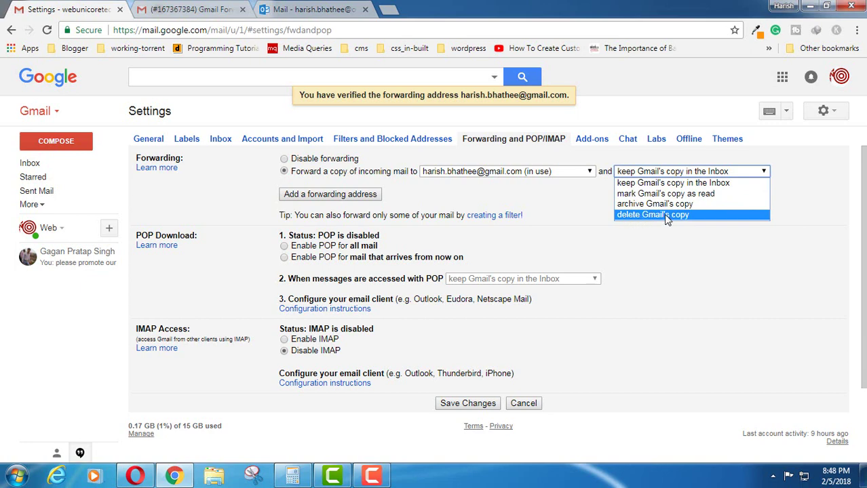
{"action": "left_click", "coordinate": [703, 215]}
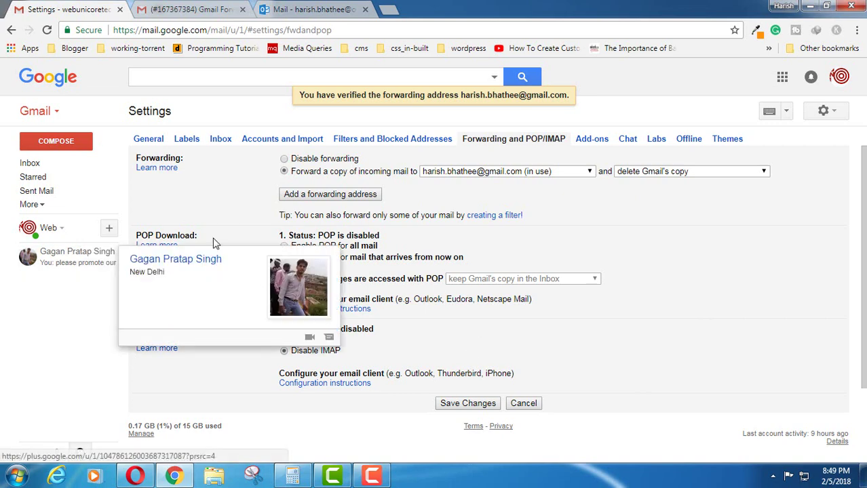
Keep 'delete Gmail's copy' selected and save the forwarding changes.
{"action": "left_click", "coordinate": [203, 8]}
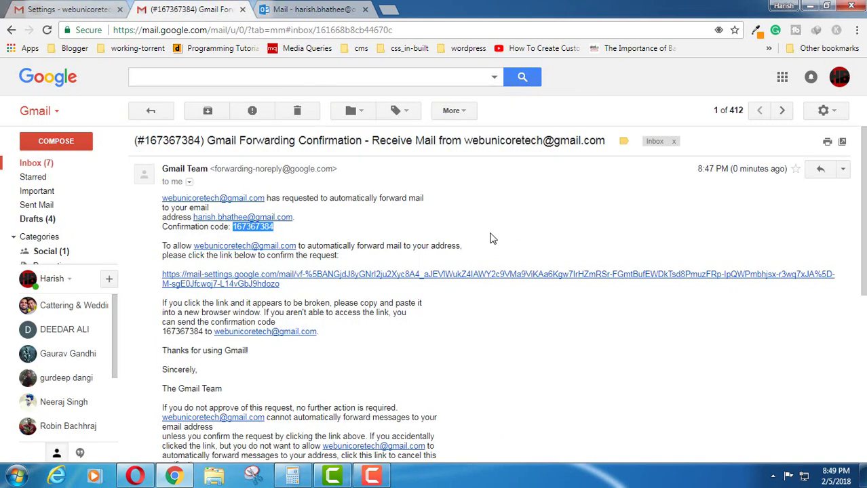
{"action": "left_click", "coordinate": [74, 8]}
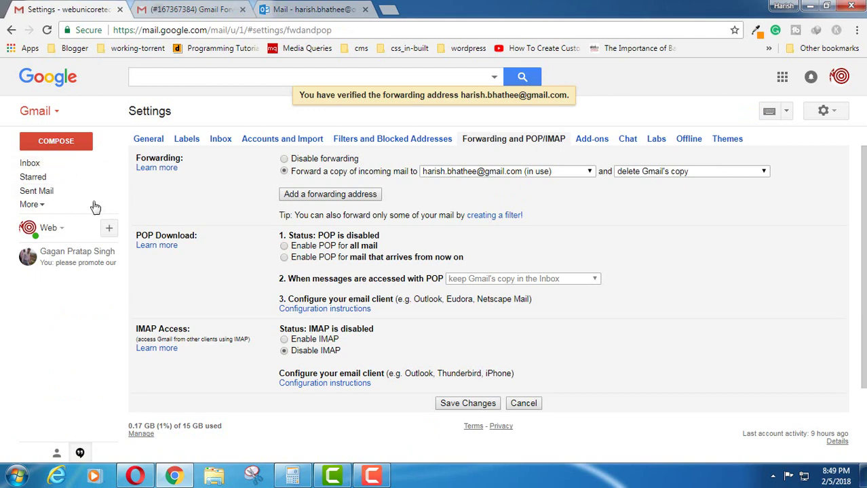
{"action": "left_click", "coordinate": [696, 173]}
{"action": "left_click", "coordinate": [697, 173]}
{"action": "left_click", "coordinate": [696, 173]}
{"action": "left_click", "coordinate": [652, 215]}
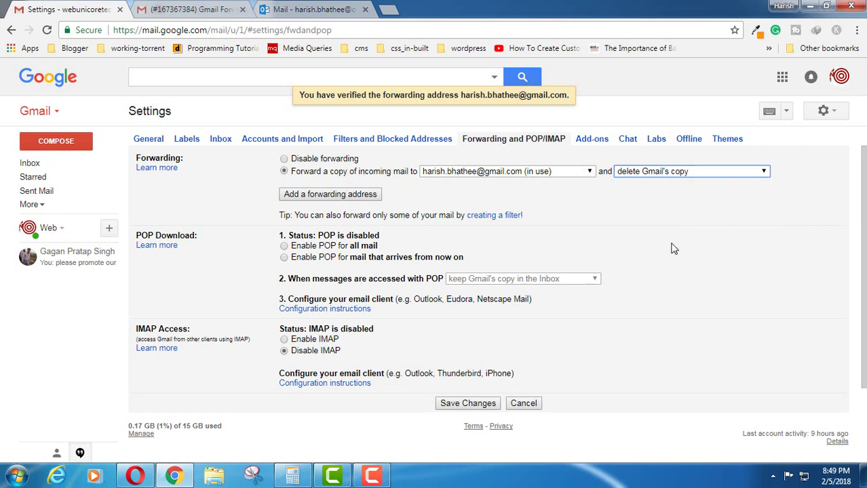
{"action": "left_click", "coordinate": [203, 8]}
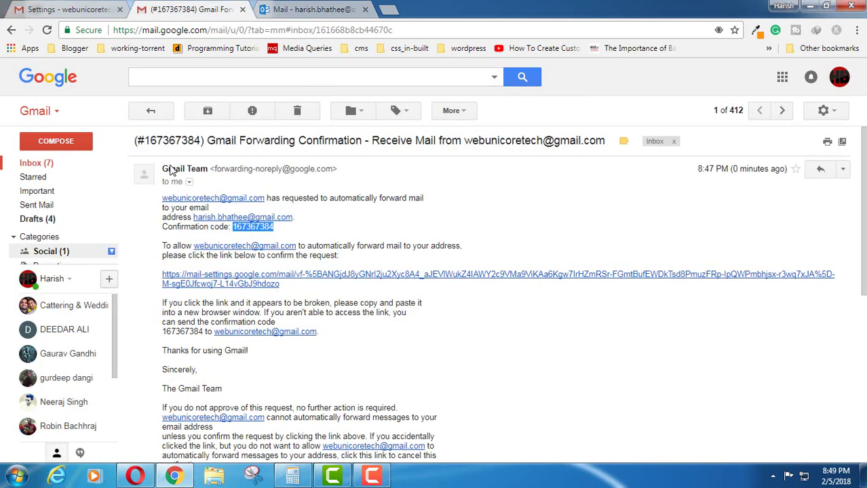
{"action": "key", "text": "ctrl+shift+Tab"}
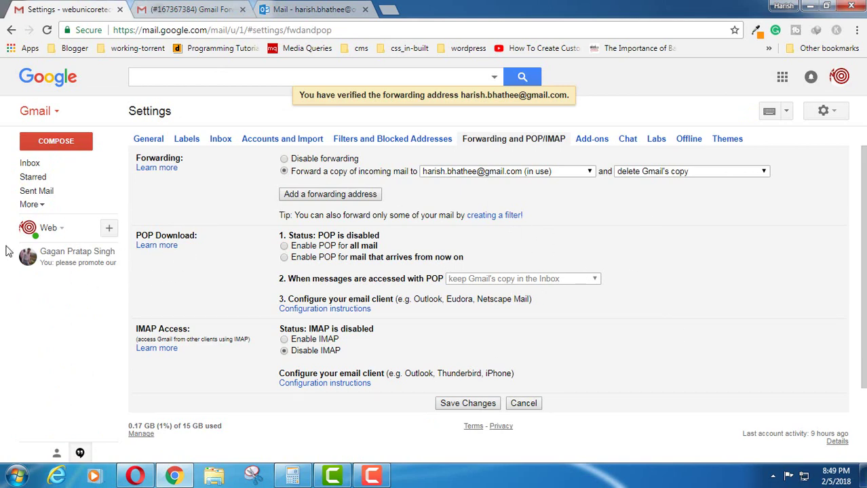
{"action": "left_click", "coordinate": [455, 404]}
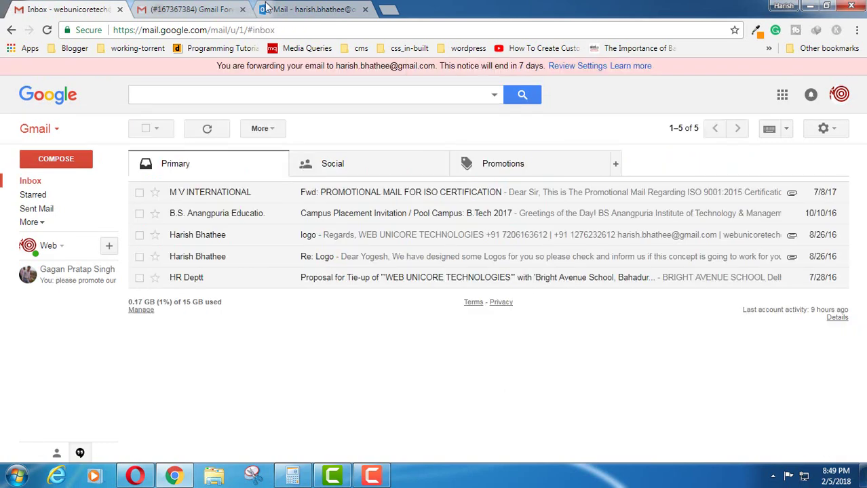
From Outlook Mail, send a new email with subject 'test' to the sending Gmail account.
{"action": "left_click", "coordinate": [266, 8]}
{"action": "key", "text": "n"}
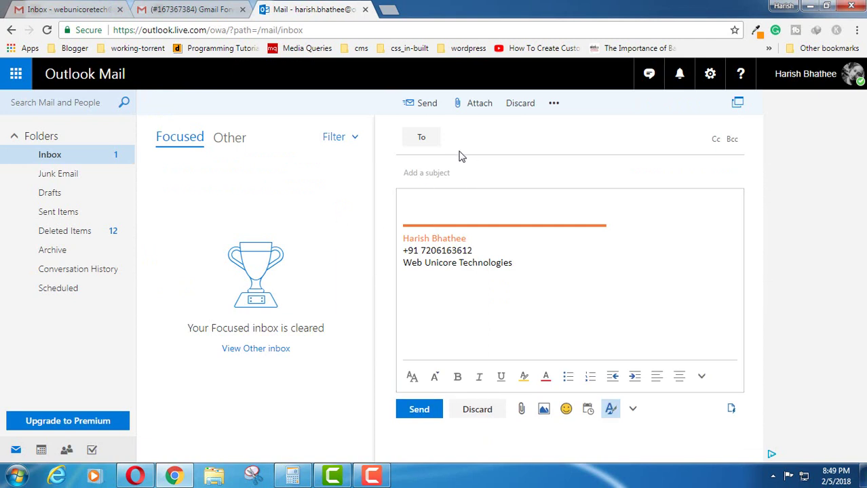
{"action": "left_click", "coordinate": [450, 139]}
{"action": "type", "text": "we"}
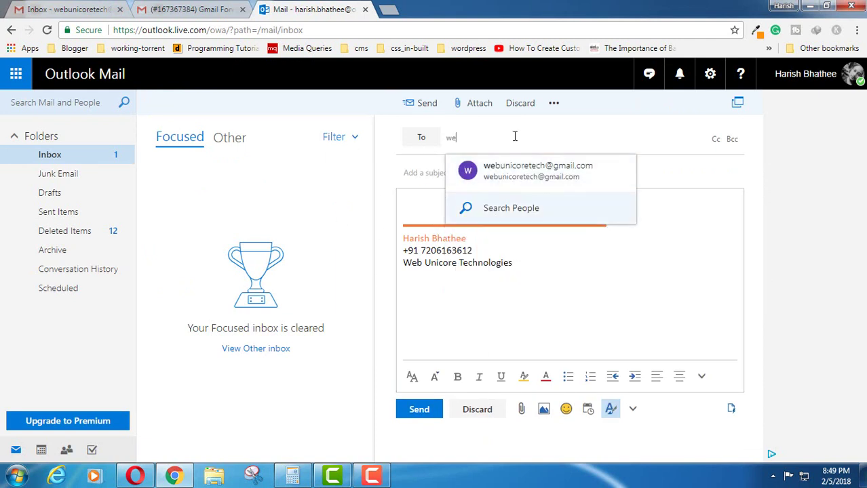
{"action": "left_click", "coordinate": [530, 175]}
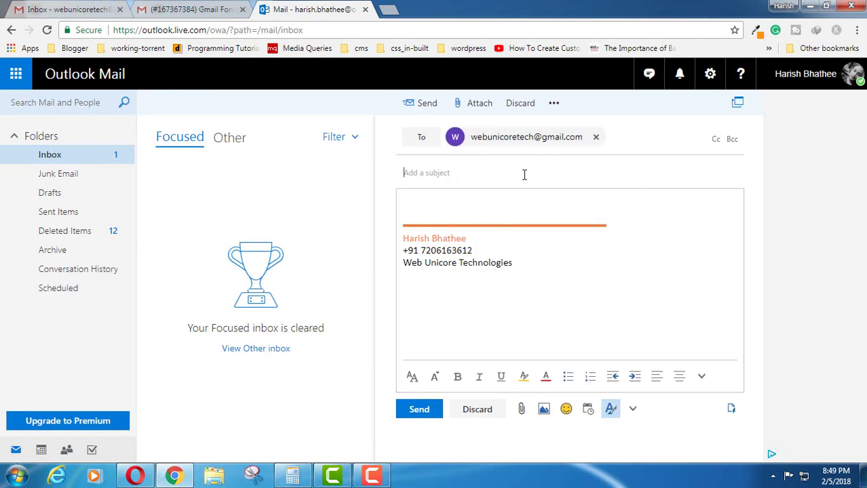
{"action": "left_click", "coordinate": [524, 174]}
{"action": "type", "text": "r"}
{"action": "key", "text": "BackSpace"}
{"action": "type", "text": "test mail"}
{"action": "left_click", "coordinate": [419, 408]}
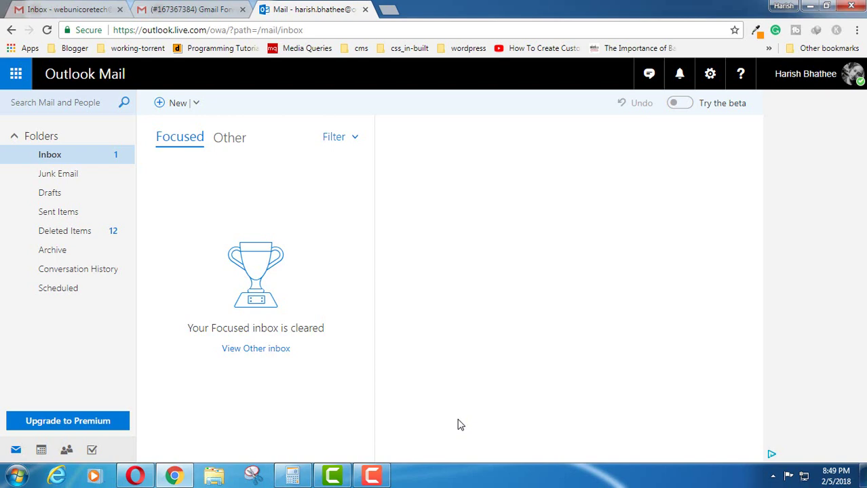
{"action": "left_click", "coordinate": [58, 7]}
Reload the receiving account's inbox, open the forwarded 'test mail', then return to the original inbox.
{"action": "left_click", "coordinate": [182, 9]}
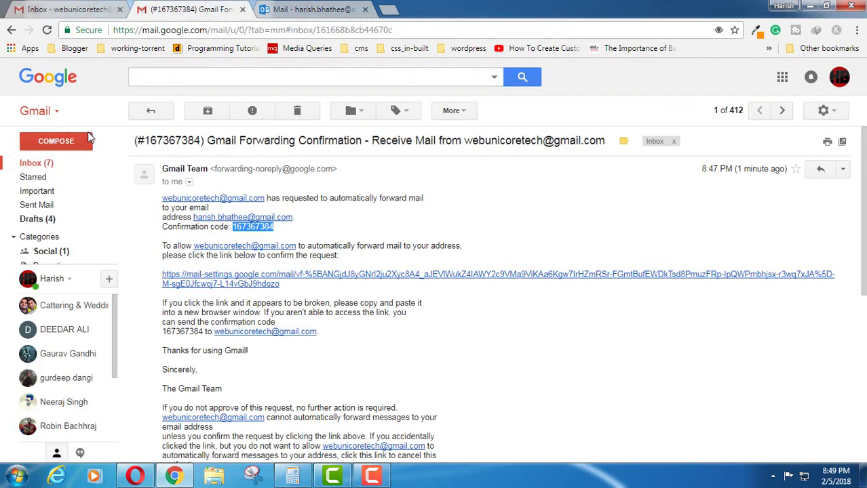
{"action": "left_click", "coordinate": [36, 162]}
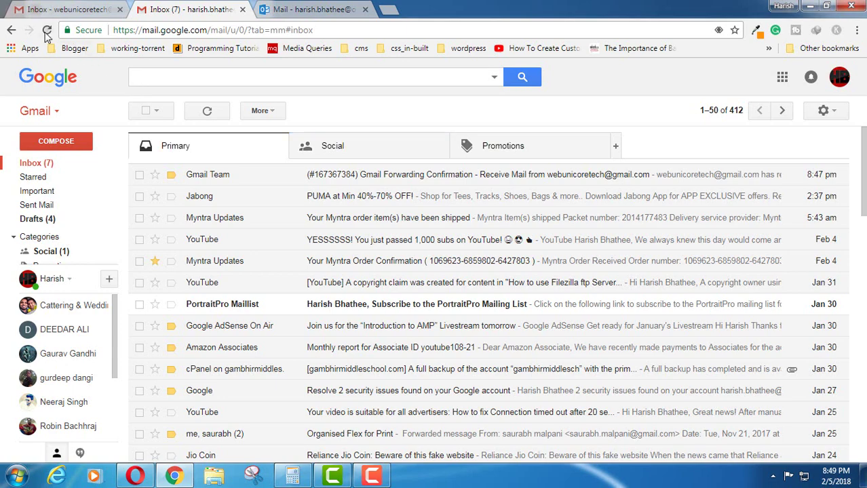
{"action": "left_click", "coordinate": [47, 31]}
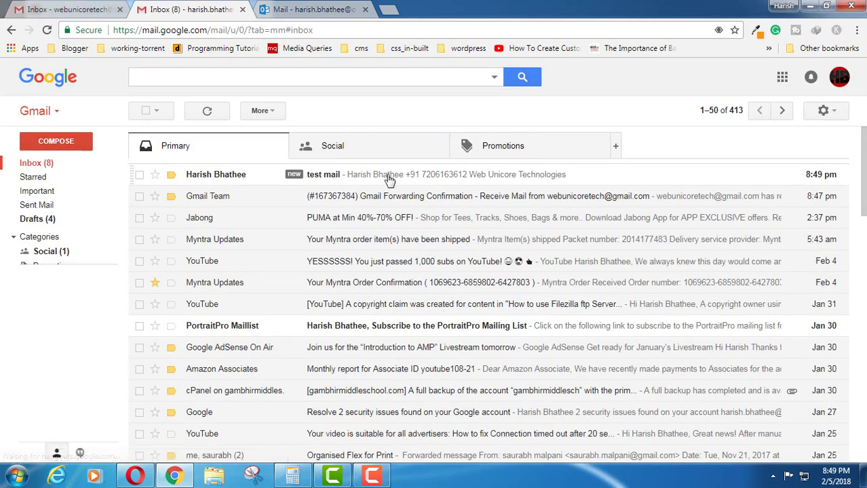
{"action": "left_click", "coordinate": [388, 178]}
{"action": "left_click", "coordinate": [306, 9]}
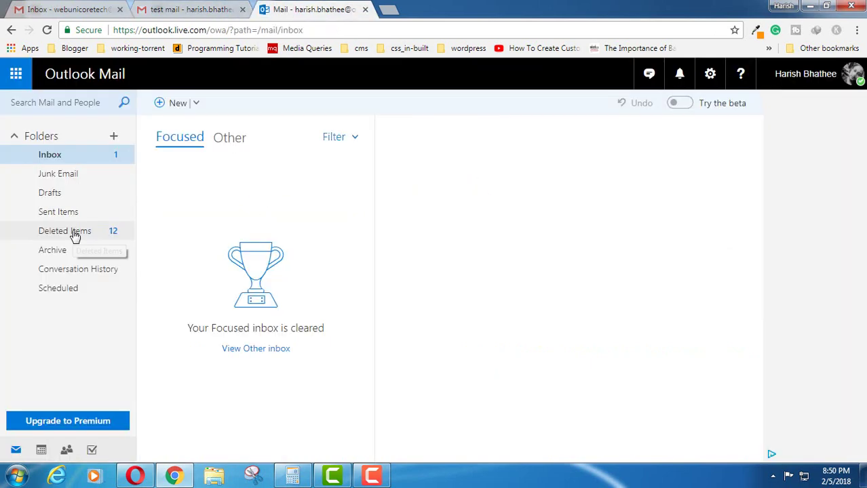
{"action": "left_click", "coordinate": [101, 11]}
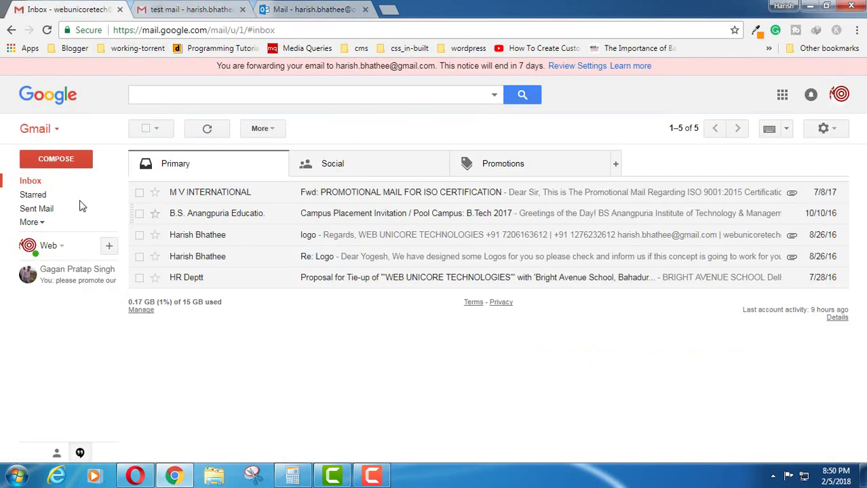
Reload the original account's inbox to confirm the test mail is absent.
{"action": "left_click", "coordinate": [47, 29]}
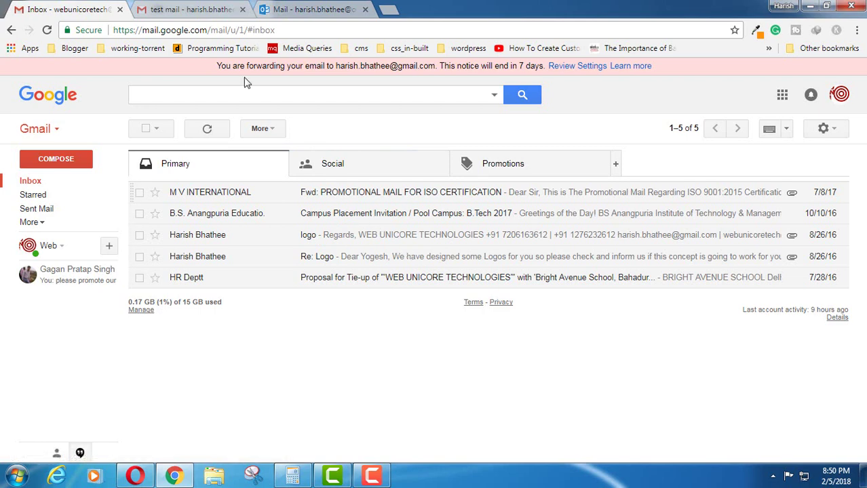
{"action": "left_click", "coordinate": [207, 7]}
{"action": "left_click", "coordinate": [64, 7]}
Reopen Forwarding and POP/IMAP settings and check 'delete Gmail's copy' is still selected.
{"action": "left_click", "coordinate": [840, 133]}
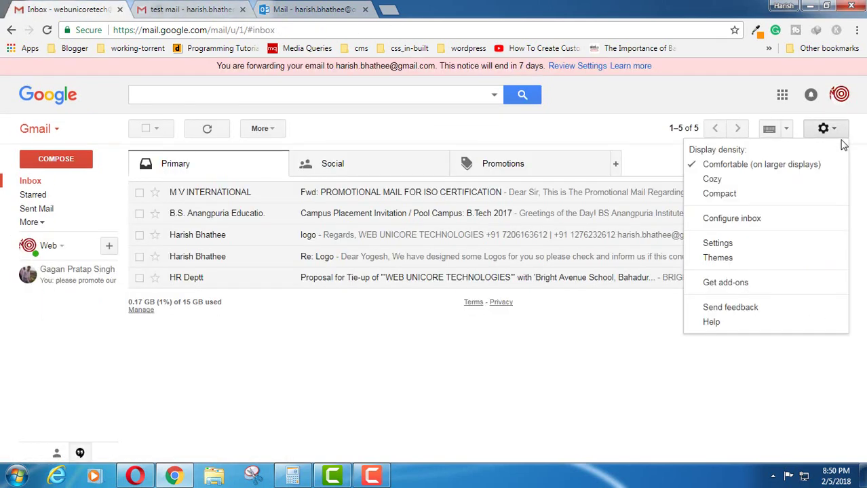
{"action": "left_click", "coordinate": [758, 244]}
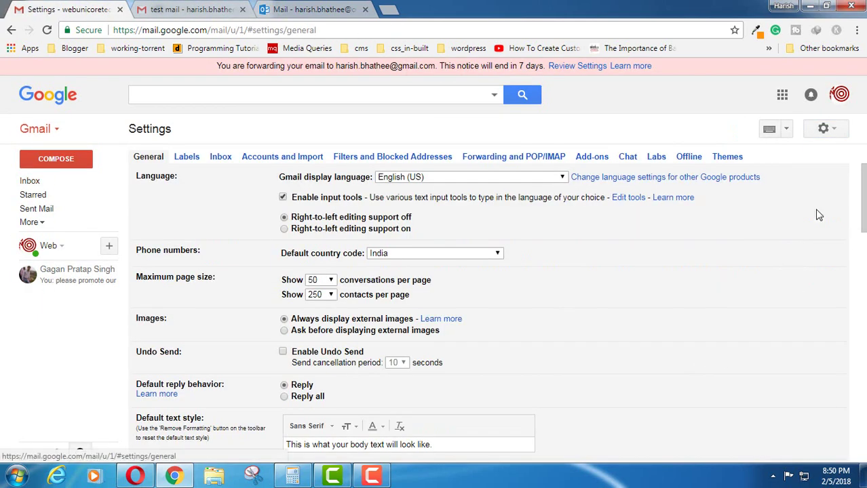
{"action": "left_click", "coordinate": [485, 156]}
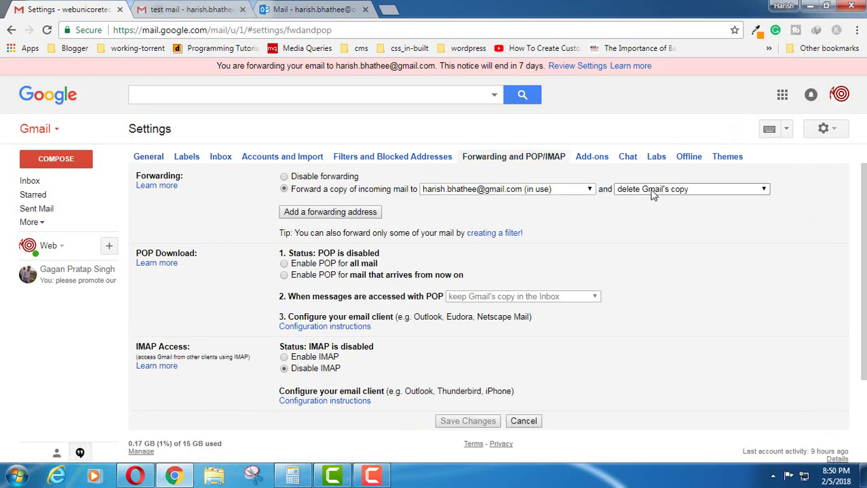
{"action": "left_click", "coordinate": [723, 193]}
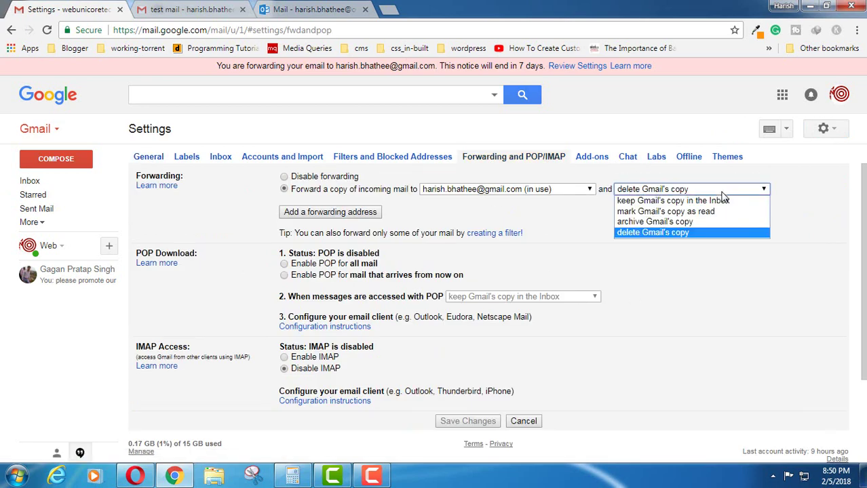
{"action": "left_click", "coordinate": [804, 312]}
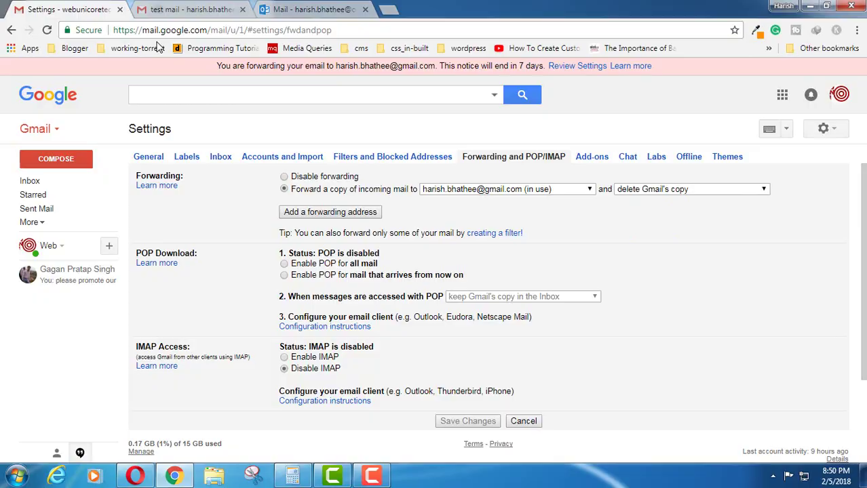